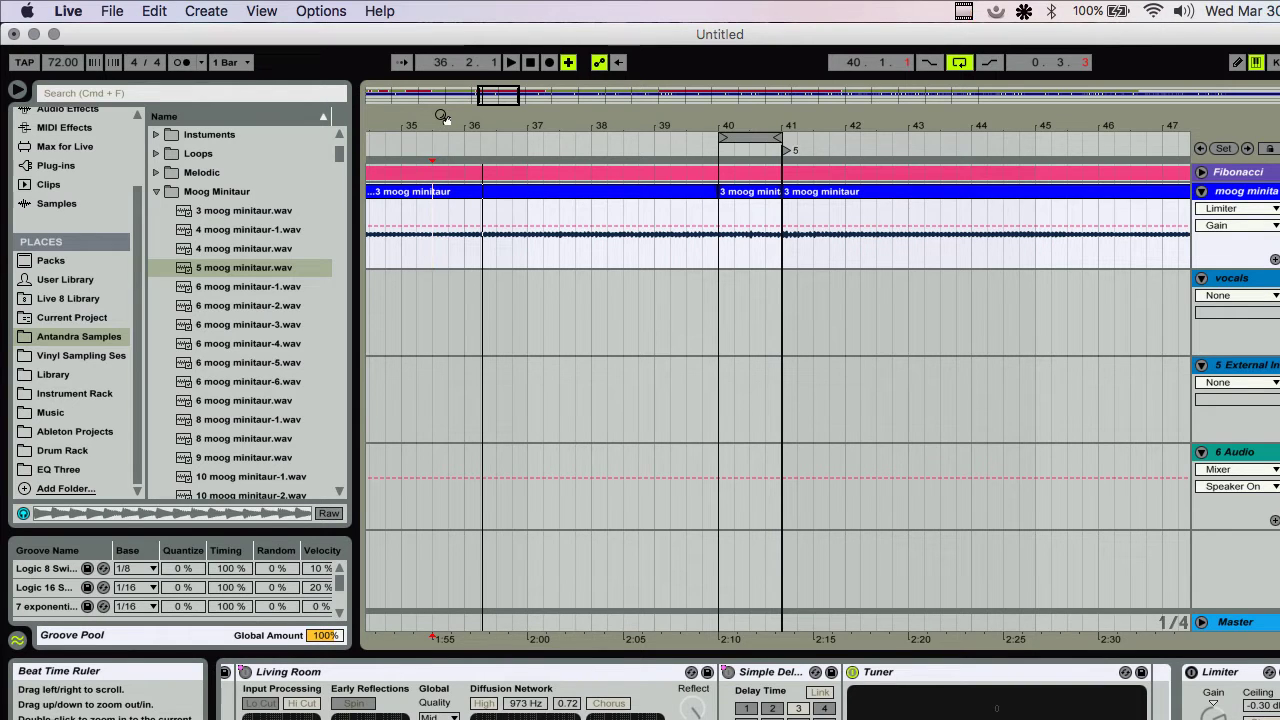
# Start arrangement playback from around bar 35 through the 3 moog minitaur clip.
pyautogui.press('space')
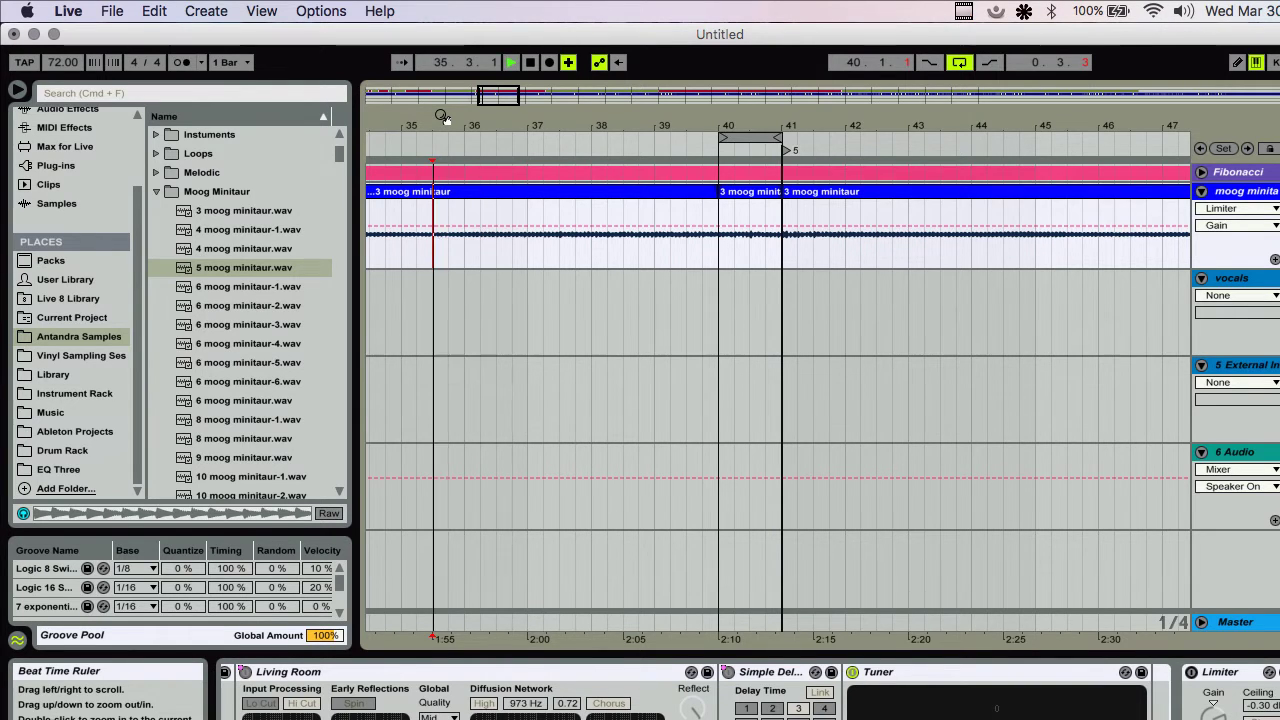
# Stop playback and split a short slice of 3 moog minitaur just after bar 37.
pyautogui.moveTo(443, 117)
pyautogui.mouseDown()
pyautogui.moveTo(443, 190)
pyautogui.moveTo(443, 150)
pyautogui.mouseUp()
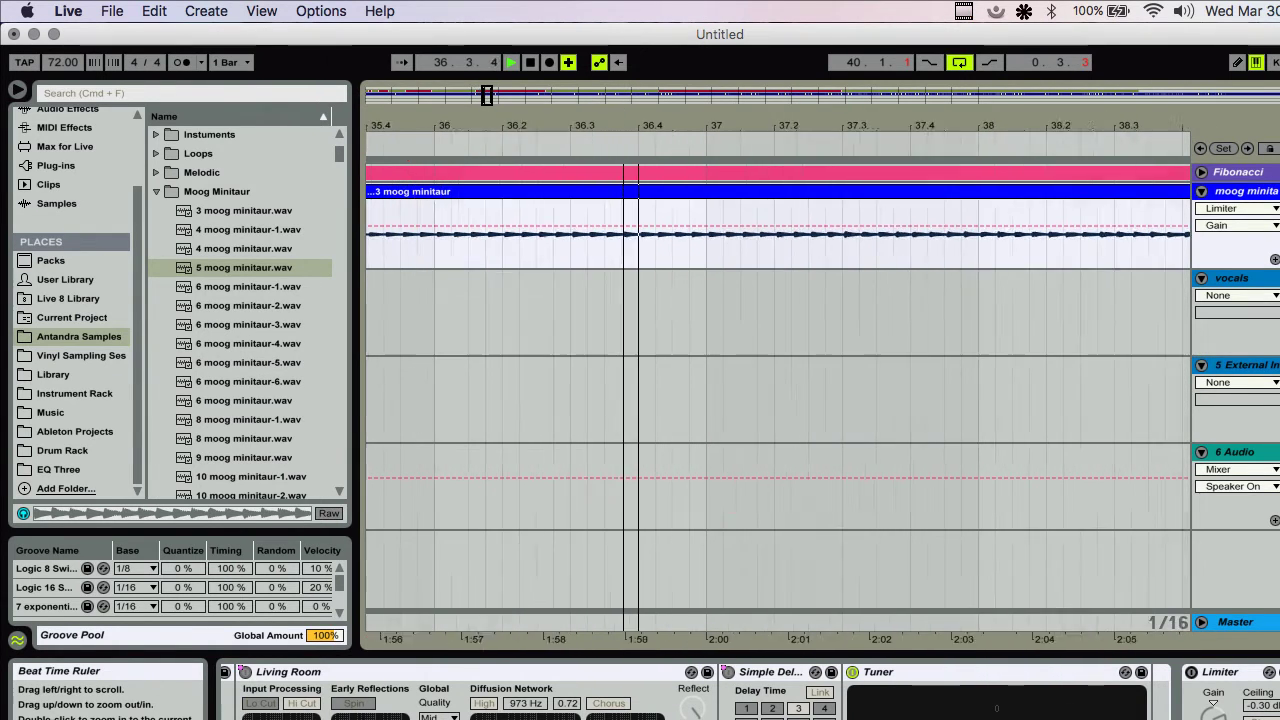
pyautogui.moveTo(651, 120)
pyautogui.mouseDown()
pyautogui.moveTo(677, 120)
pyautogui.moveTo(655, 124)
pyautogui.moveTo(640, 214)
pyautogui.mouseUp()
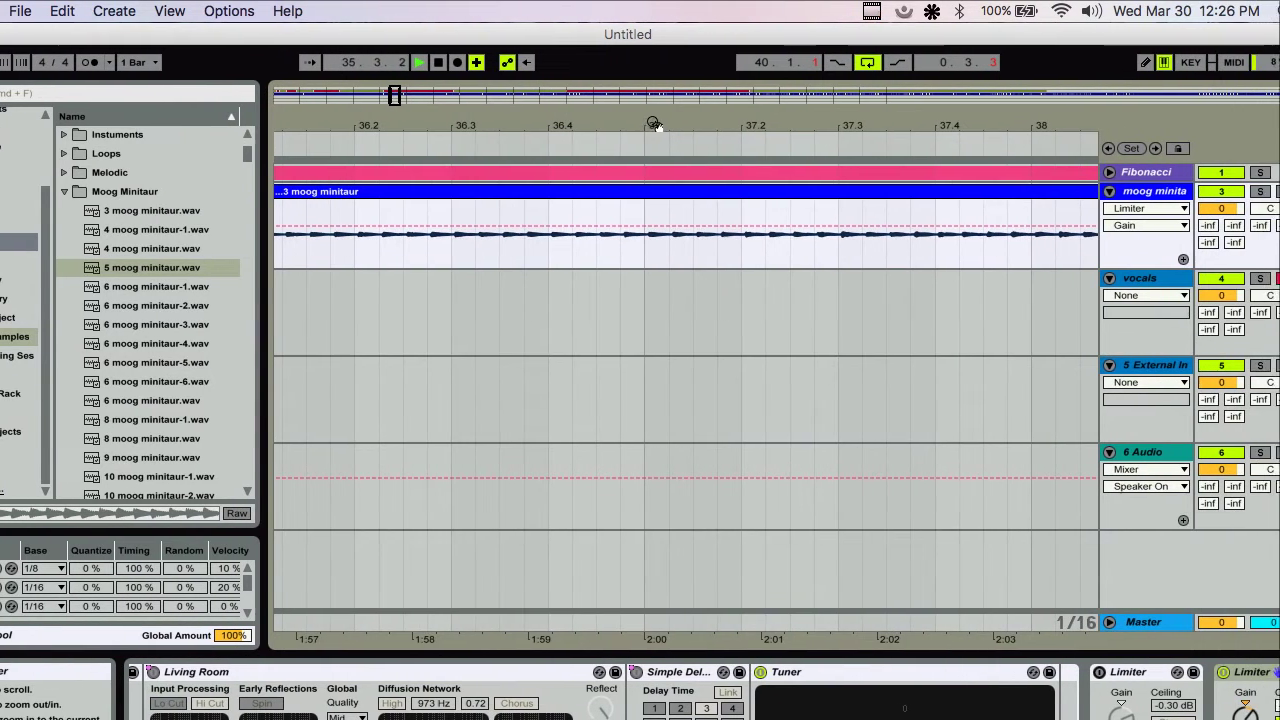
pyautogui.press('space')
pyautogui.click(637, 250)
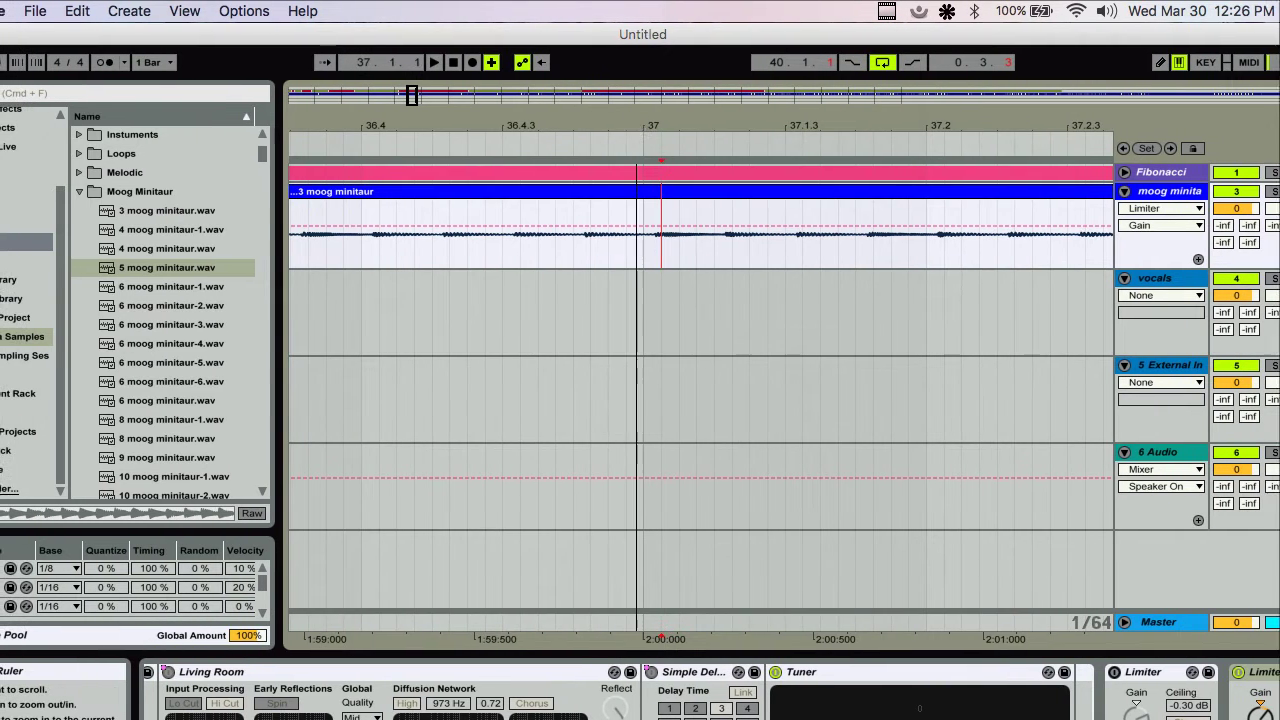
pyautogui.moveTo(644, 125); pyautogui.dragTo(644, 135)
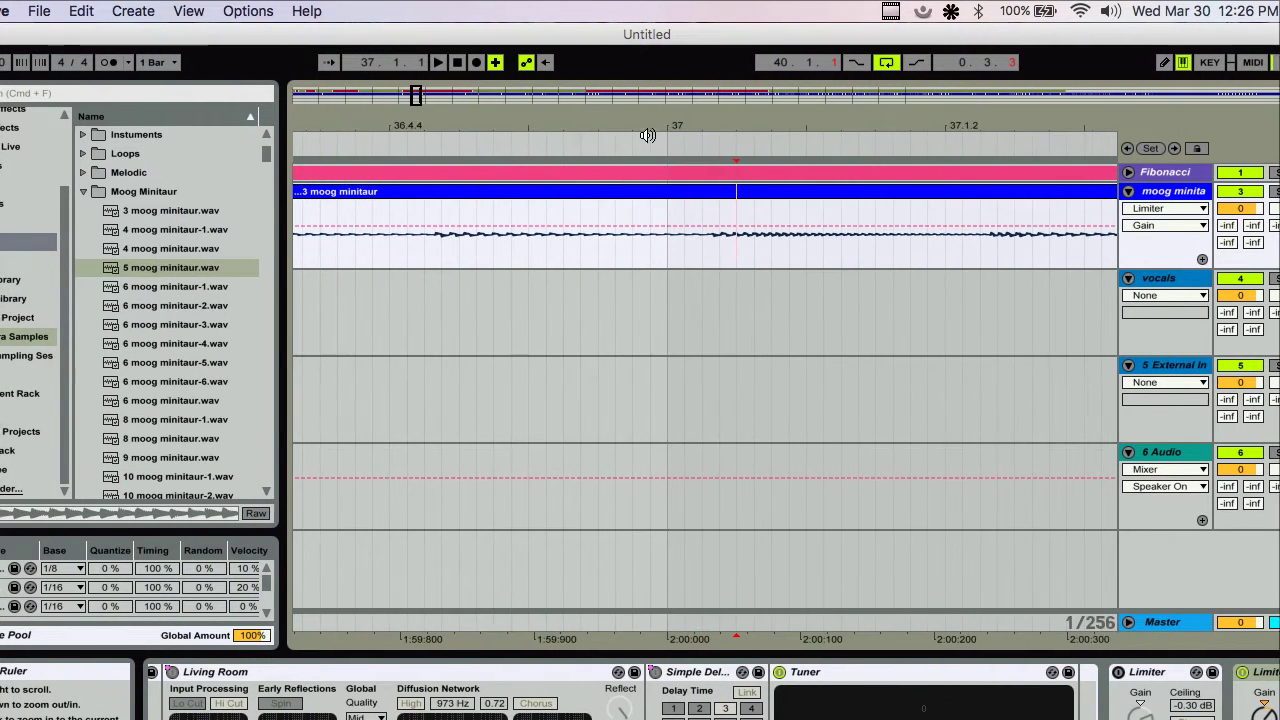
pyautogui.moveTo(643, 250); pyautogui.dragTo(972, 235)
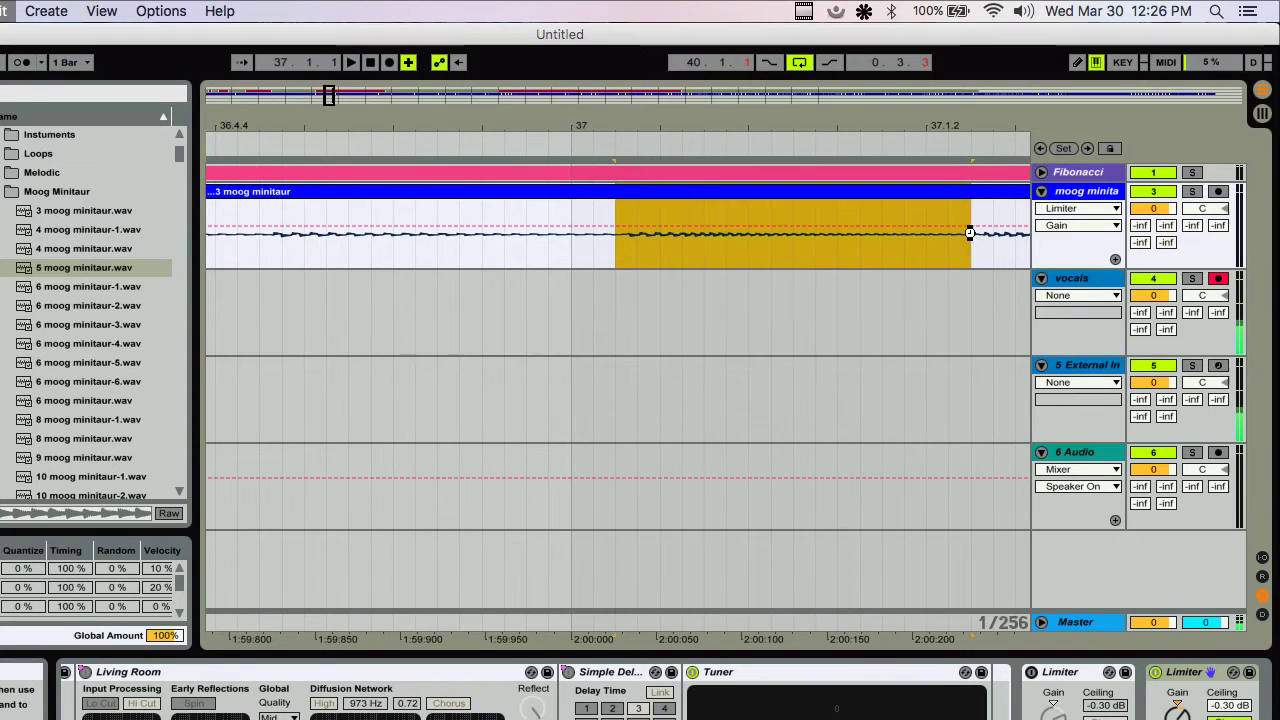
pyautogui.press('super+e')
pyautogui.moveTo(633, 116); pyautogui.dragTo(633, 92)
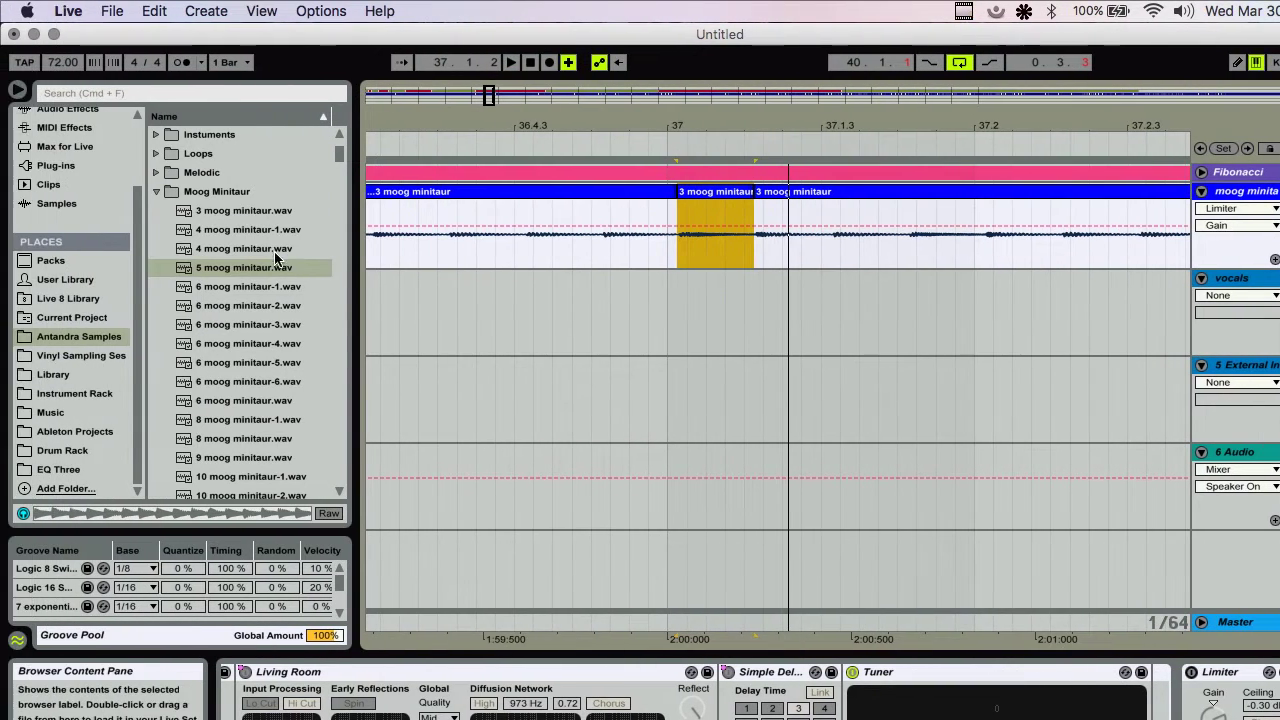
# Preview 3 moog minitaur.wav and 3 moog minitaur-1.wav in Current Project's Samples/Processed/Consolidate.
pyautogui.click(60, 318)
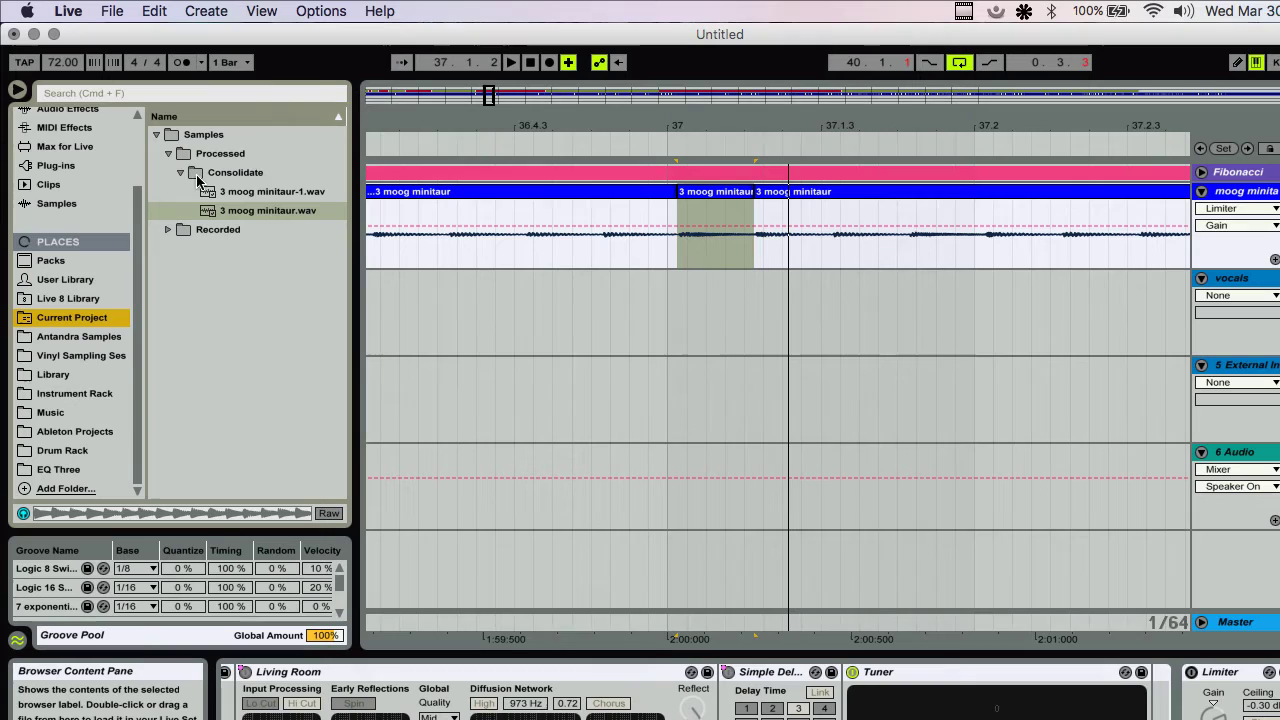
pyautogui.click(234, 219)
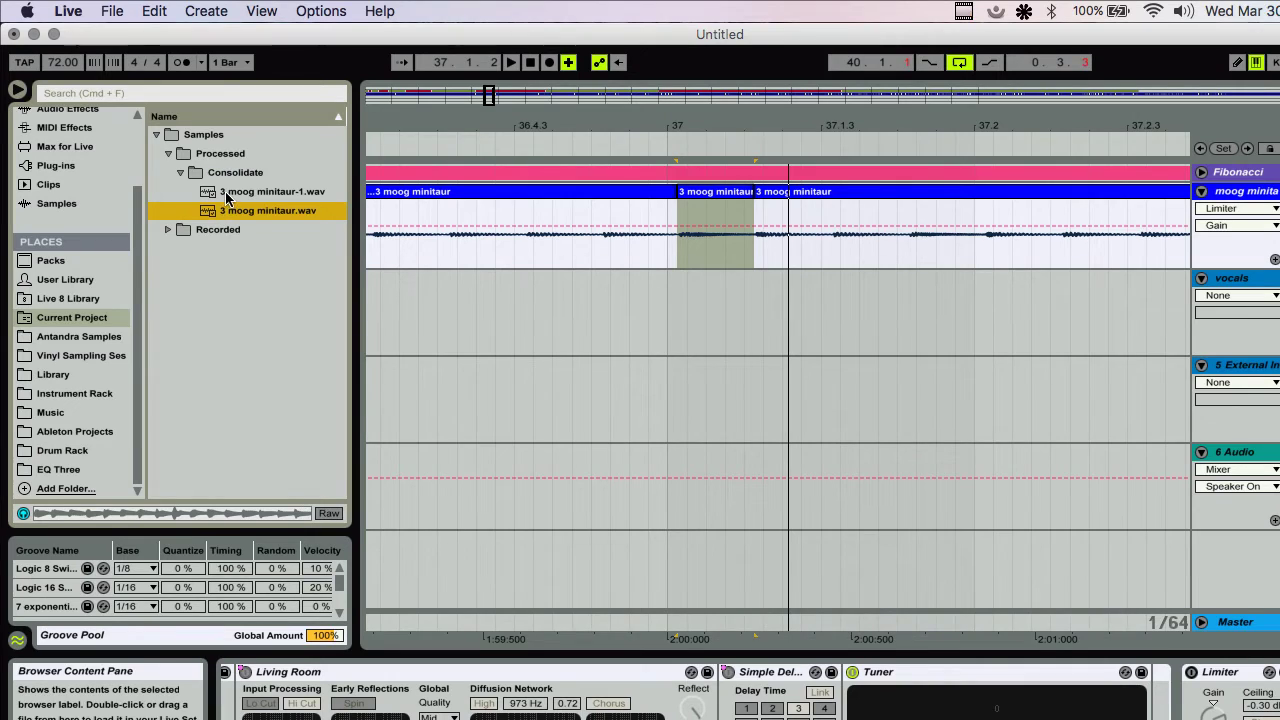
pyautogui.click(227, 194)
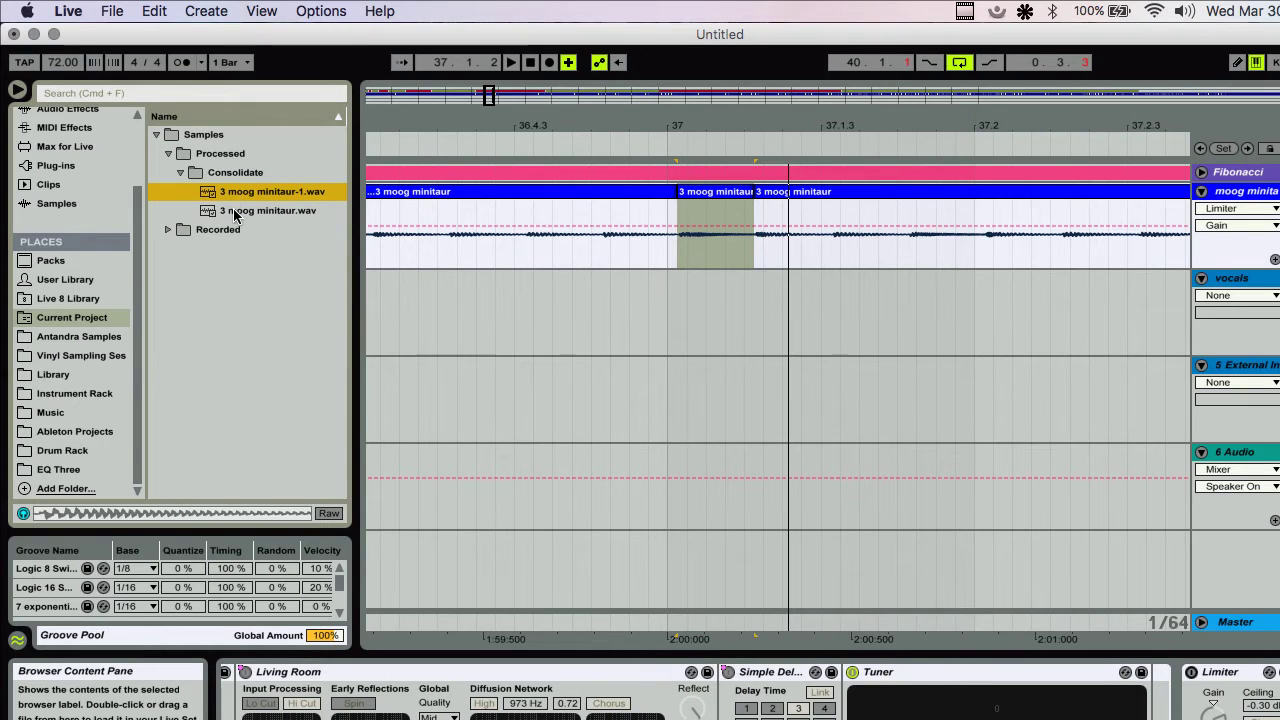
pyautogui.click(234, 211)
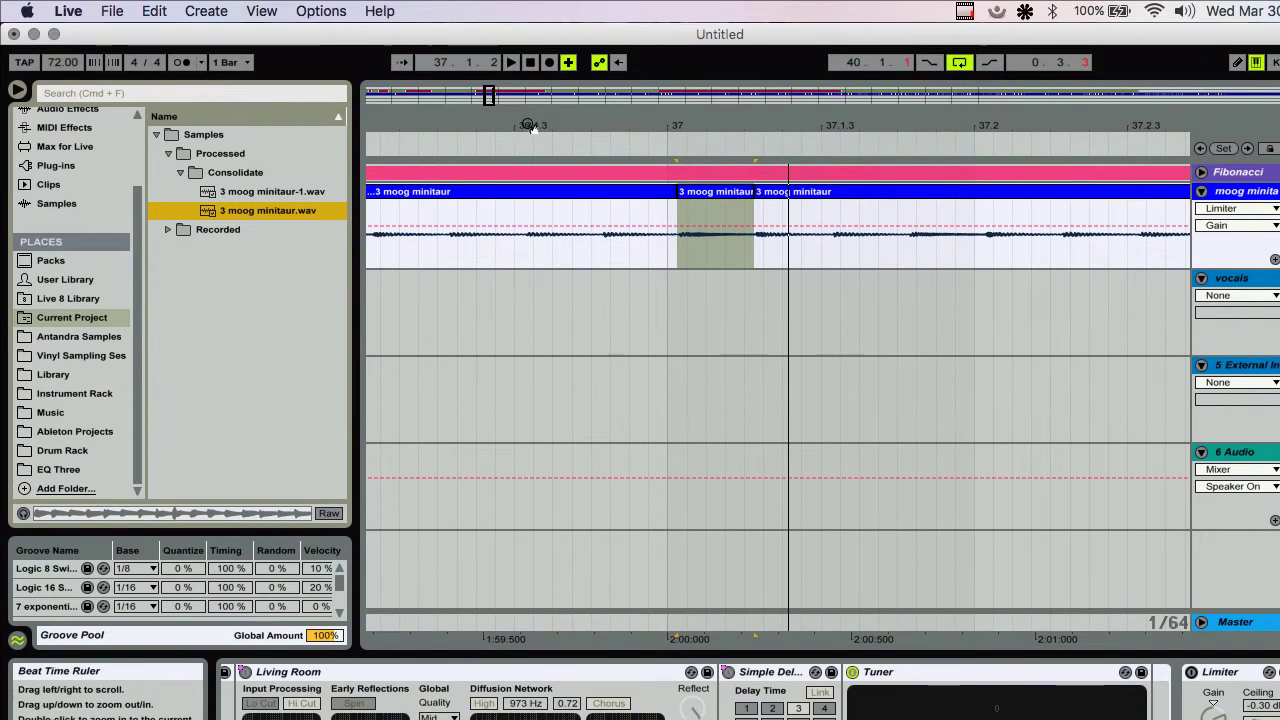
# Split the moog clip at 36.4.3 and again at 36.4.4.
pyautogui.moveTo(486, 122)
pyautogui.mouseDown()
pyautogui.moveTo(516, 247)
pyautogui.moveTo(734, 240)
pyautogui.mouseUp()
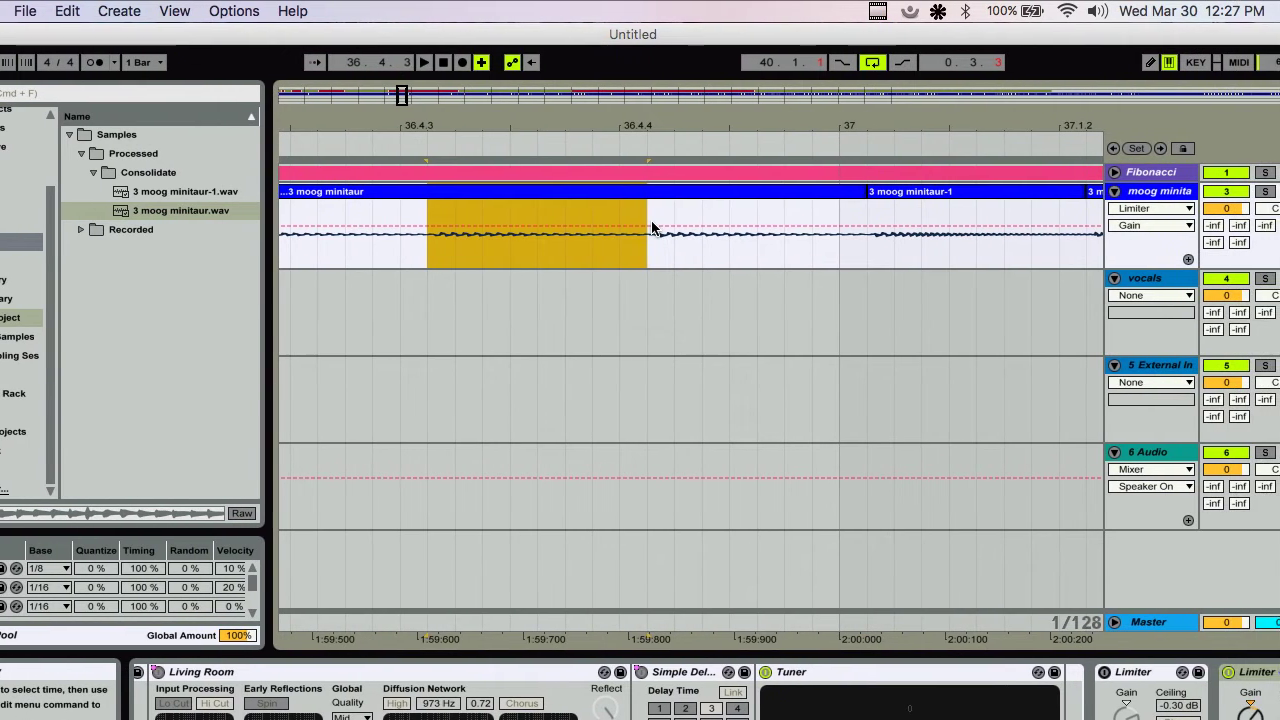
pyautogui.click(510, 263)
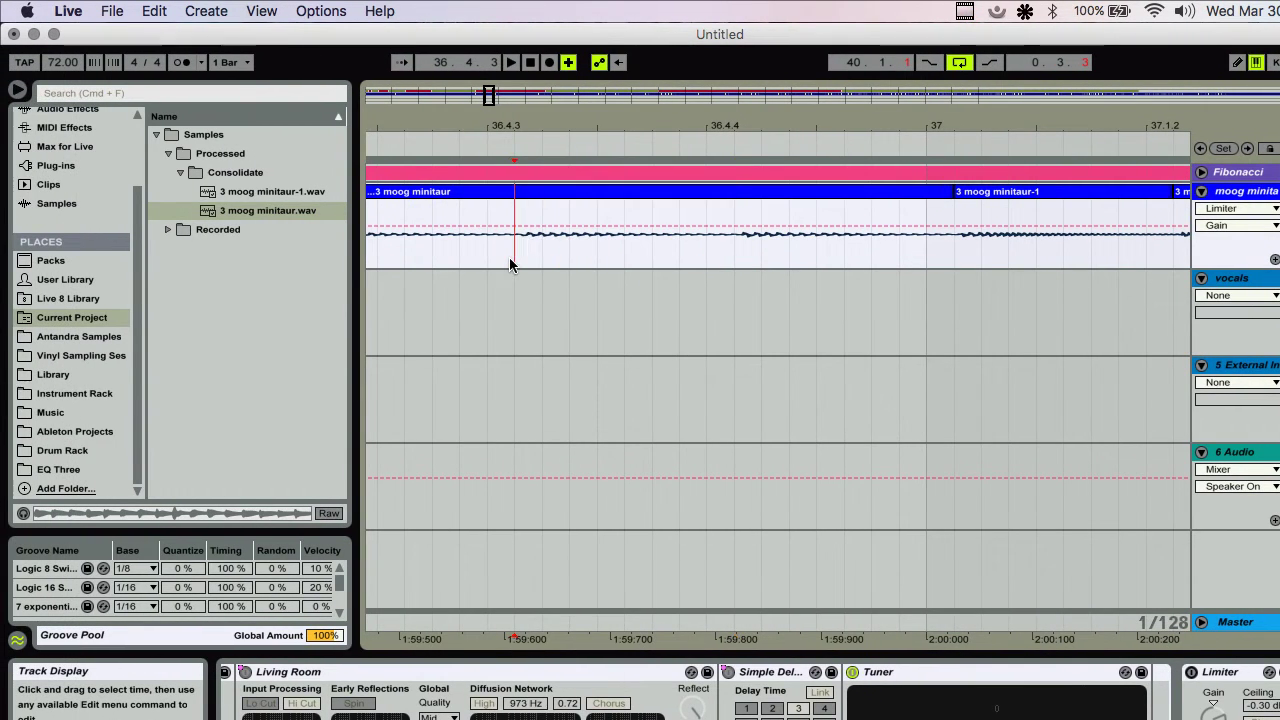
pyautogui.press('super+e')
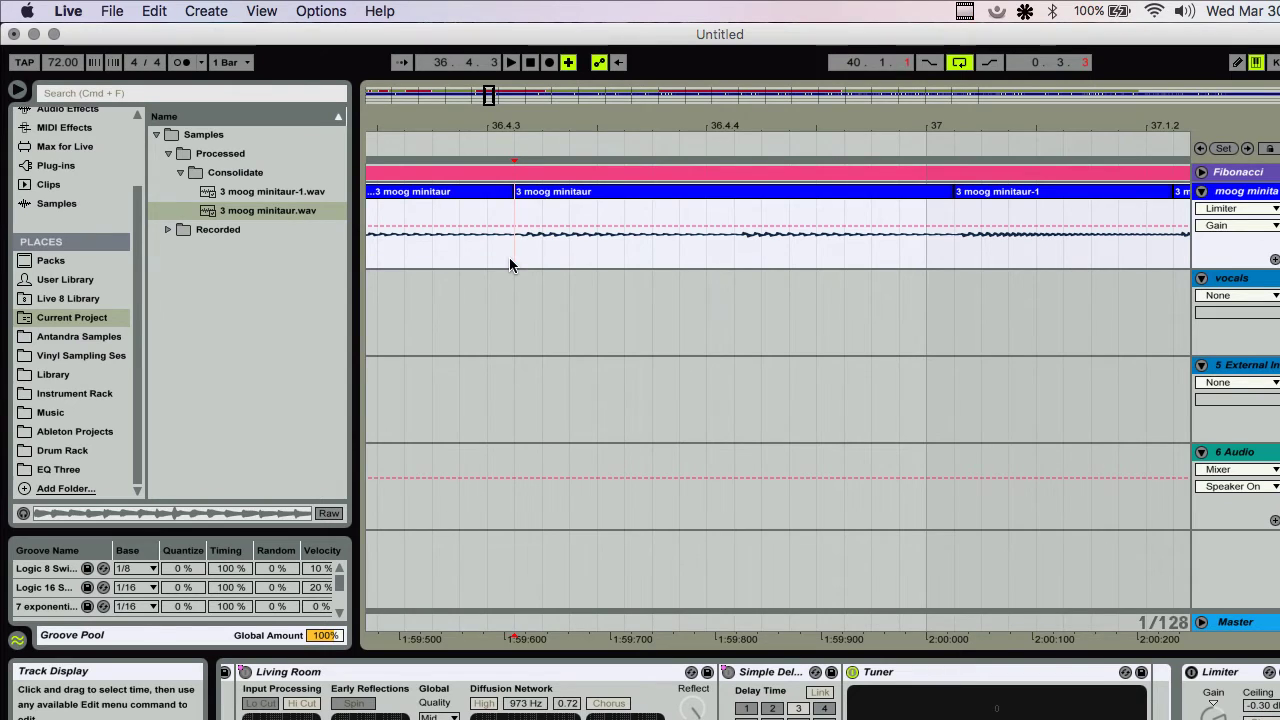
pyautogui.click(706, 240)
pyautogui.press('super+e')
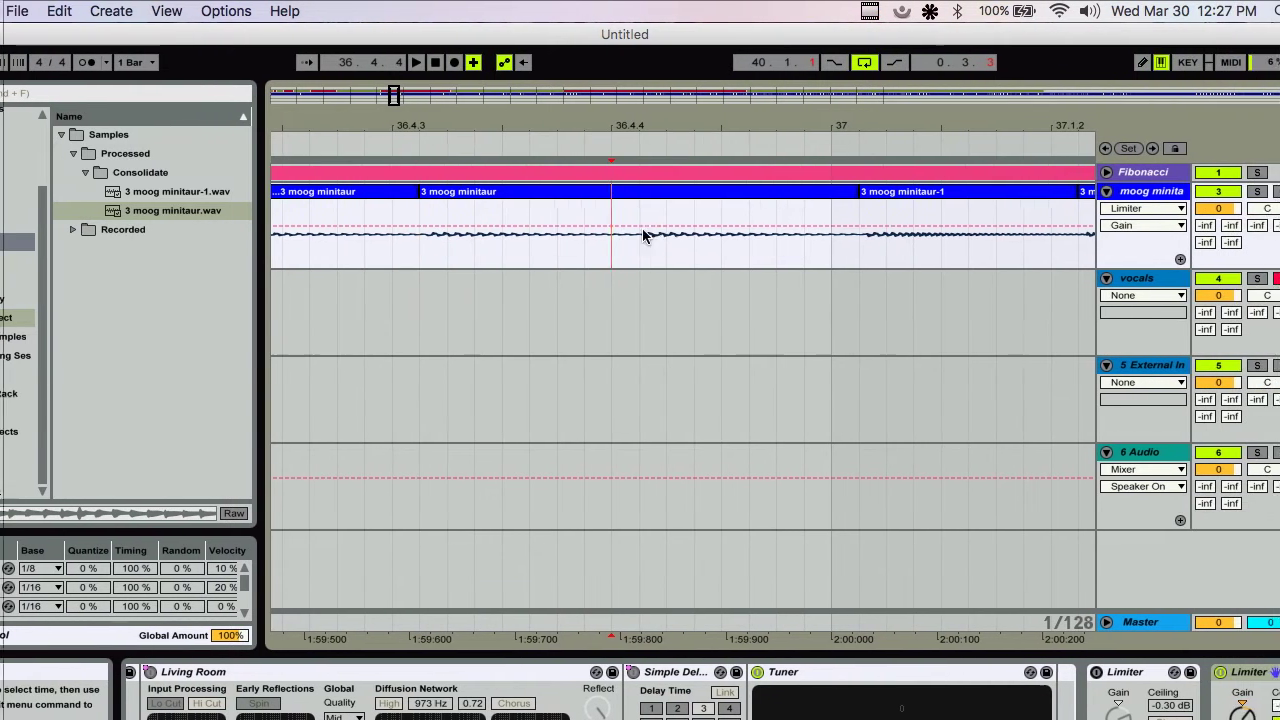
# Consolidate the slice between those points into the new clip 3 moog minitaur-2.
pyautogui.click(598, 199)
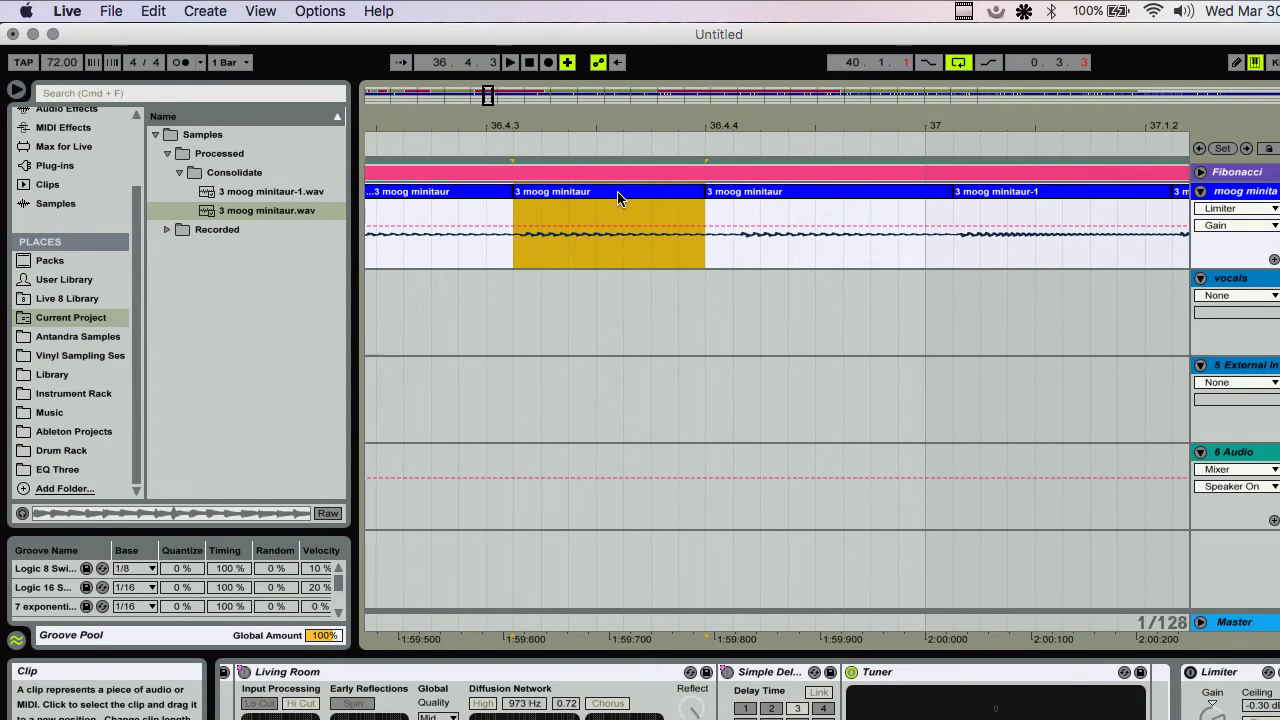
pyautogui.press('super+j')
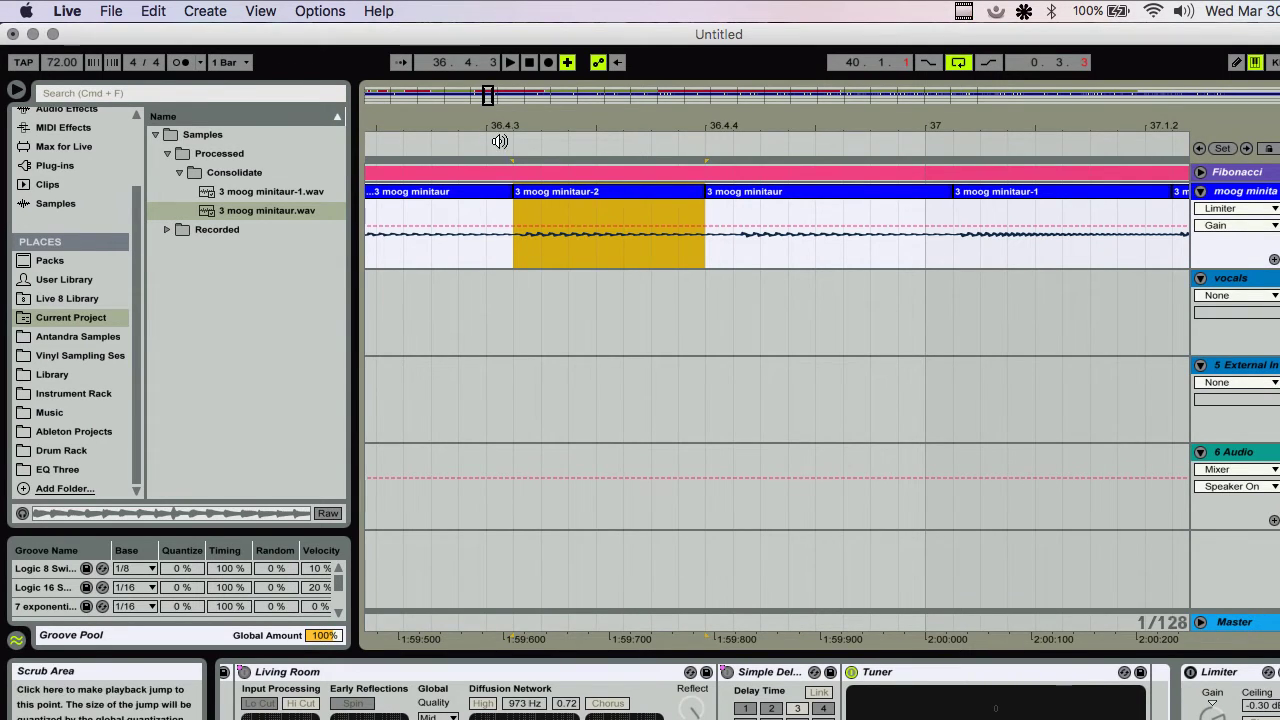
pyautogui.moveTo(505, 135)
pyautogui.mouseDown()
pyautogui.moveTo(481, 160)
pyautogui.moveTo(481, 215)
pyautogui.mouseUp()
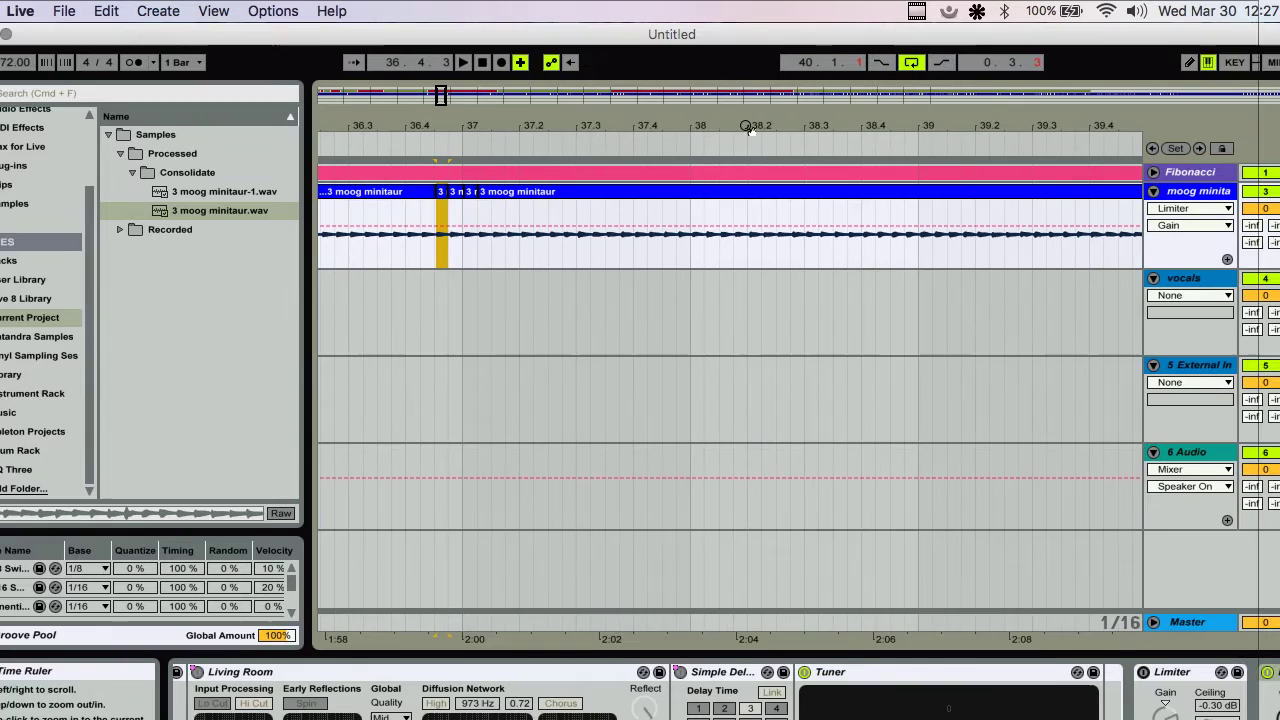
pyautogui.moveTo(680, 200); pyautogui.dragTo(630, 122)
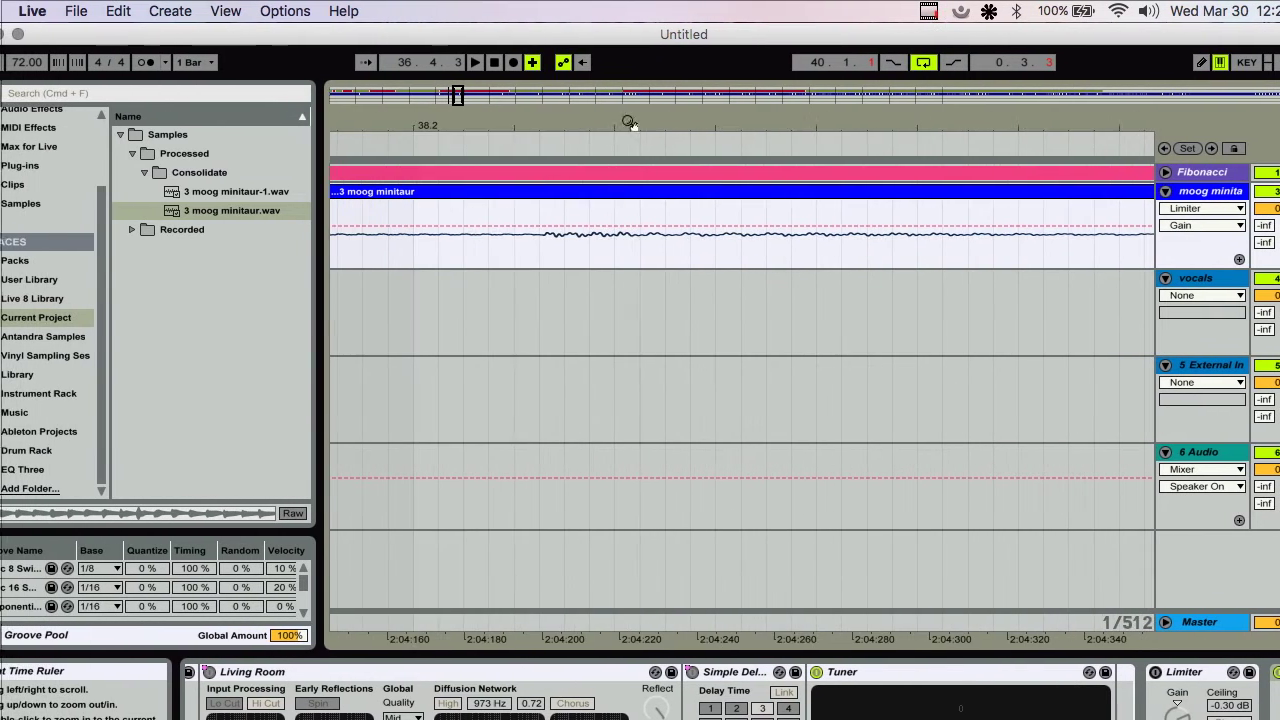
# Split the moog clip at 38.2.1 and consolidate the slice into 3 moog minitaur-2.wav.
pyautogui.click(539, 245)
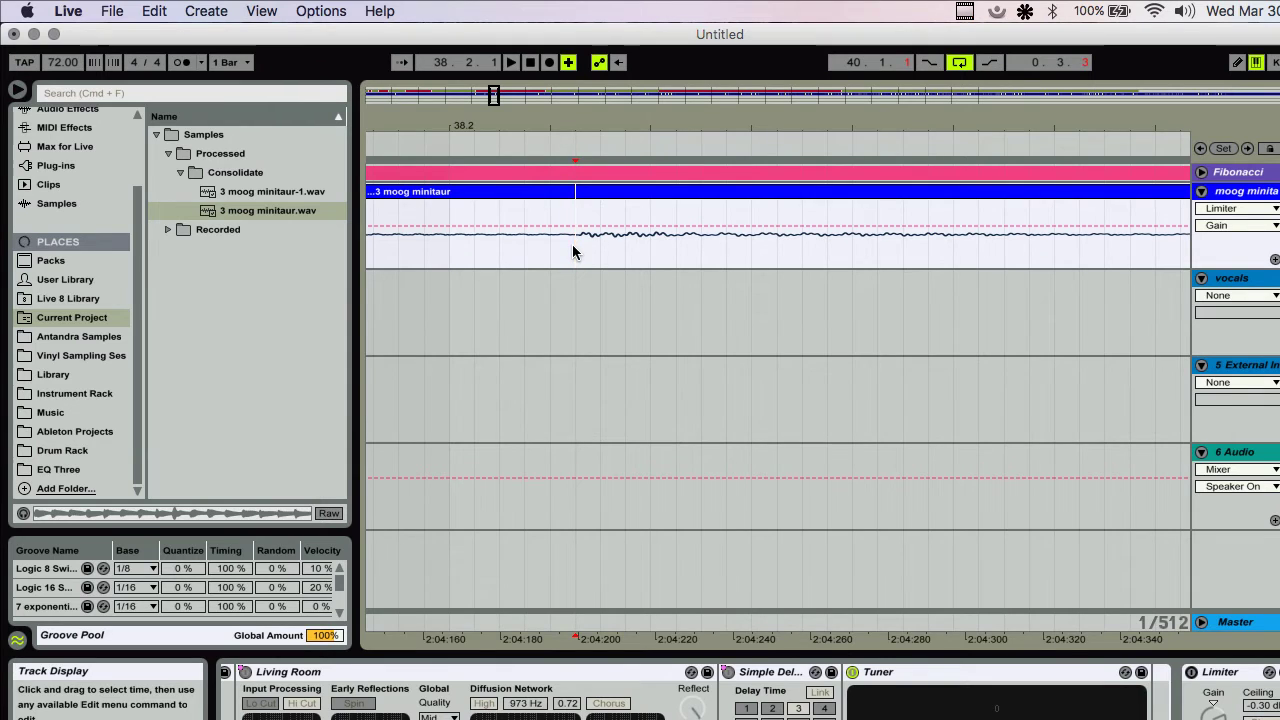
pyautogui.press('super+e')
pyautogui.moveTo(569, 117); pyautogui.dragTo(569, 100)
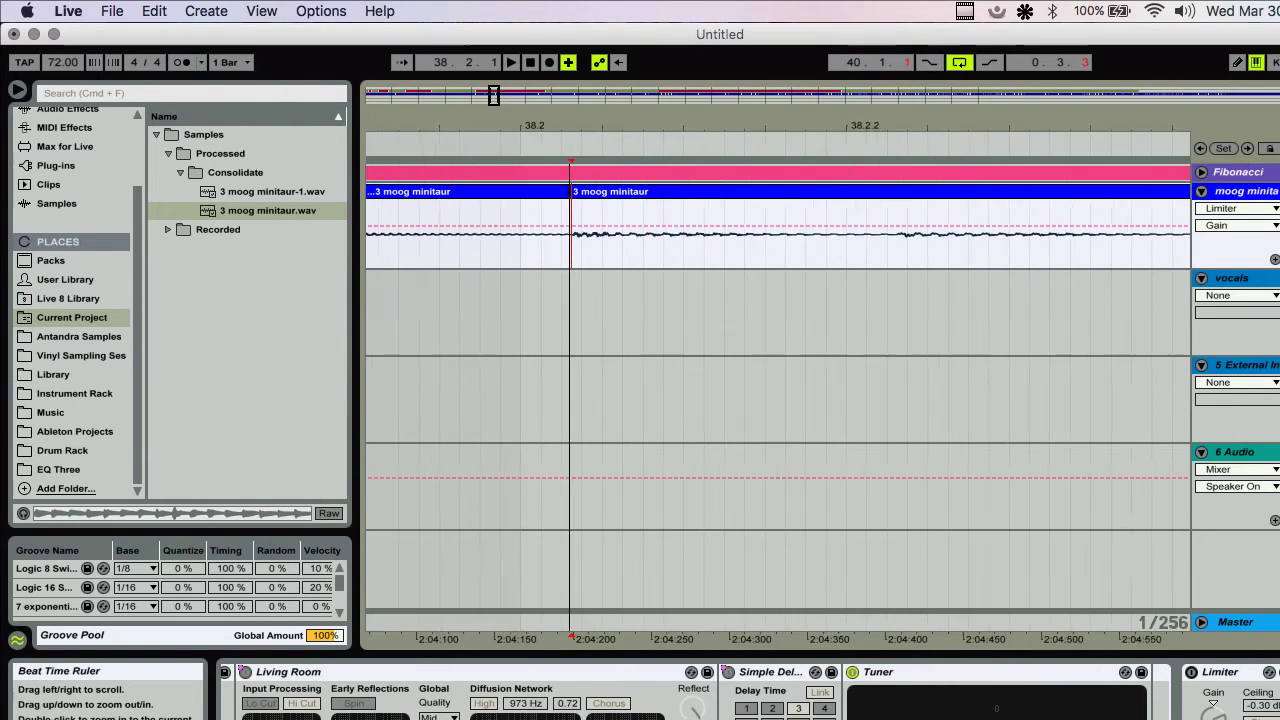
pyautogui.press('super+j')
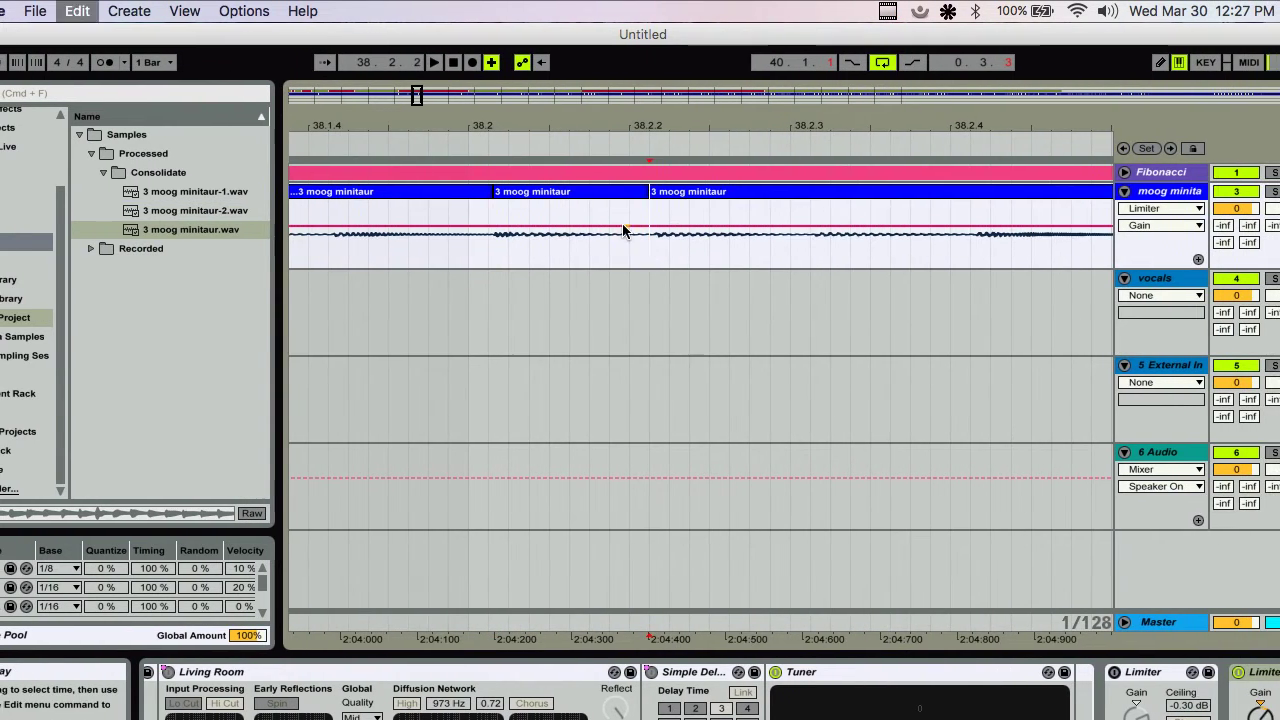
pyautogui.click(596, 194)
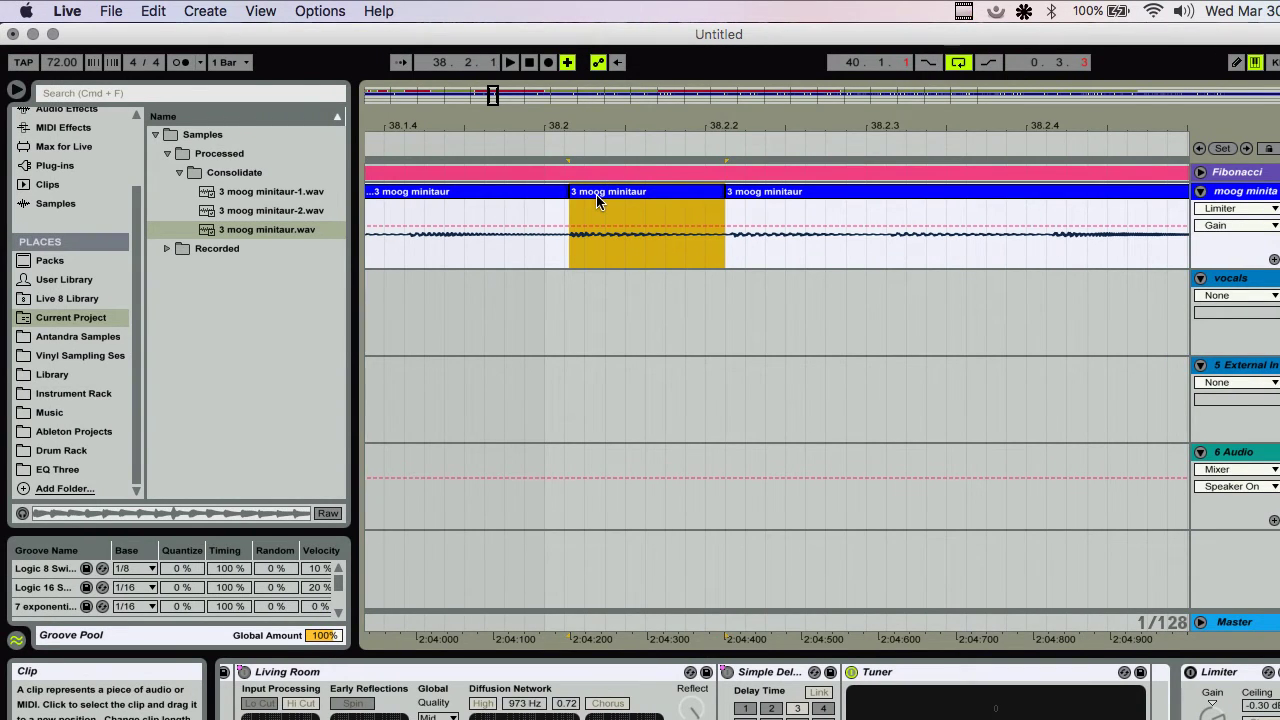
pyautogui.moveTo(554, 116); pyautogui.dragTo(553, 125)
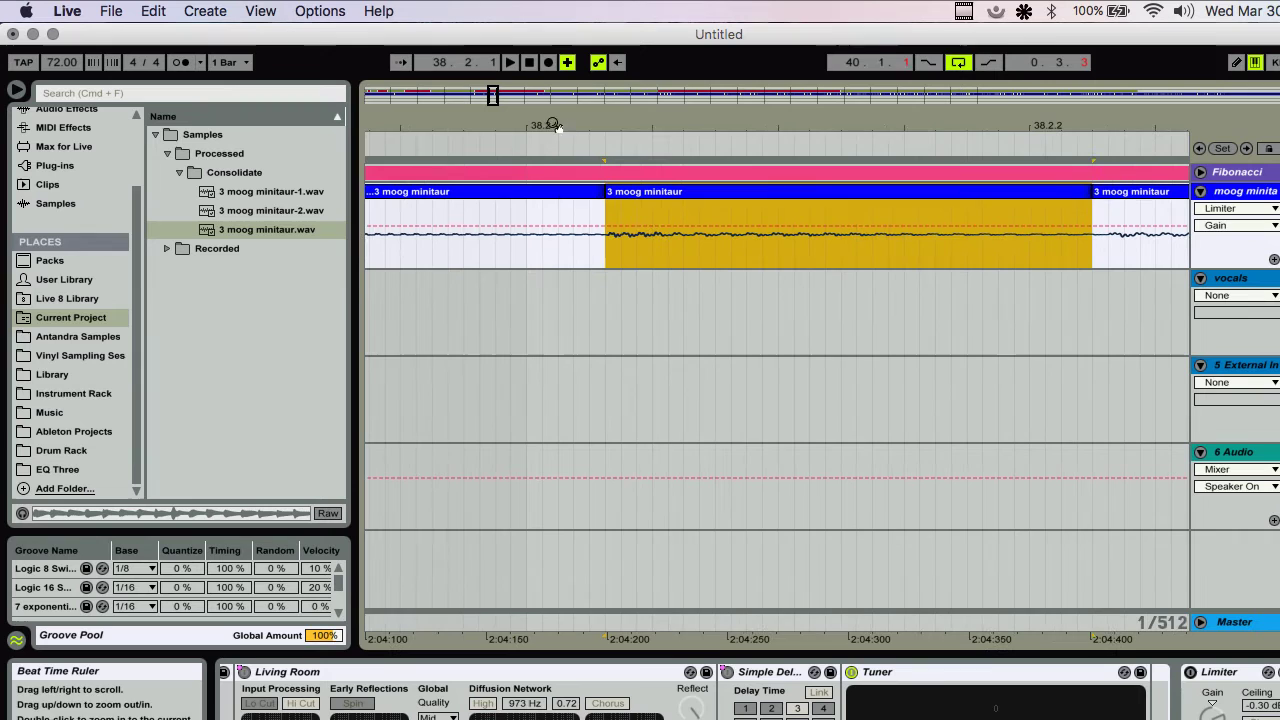
# Turn on Show Fades and lengthen the middle moog slice's fade-out.
pyautogui.rightClick(614, 203)
pyautogui.click(666, 407)
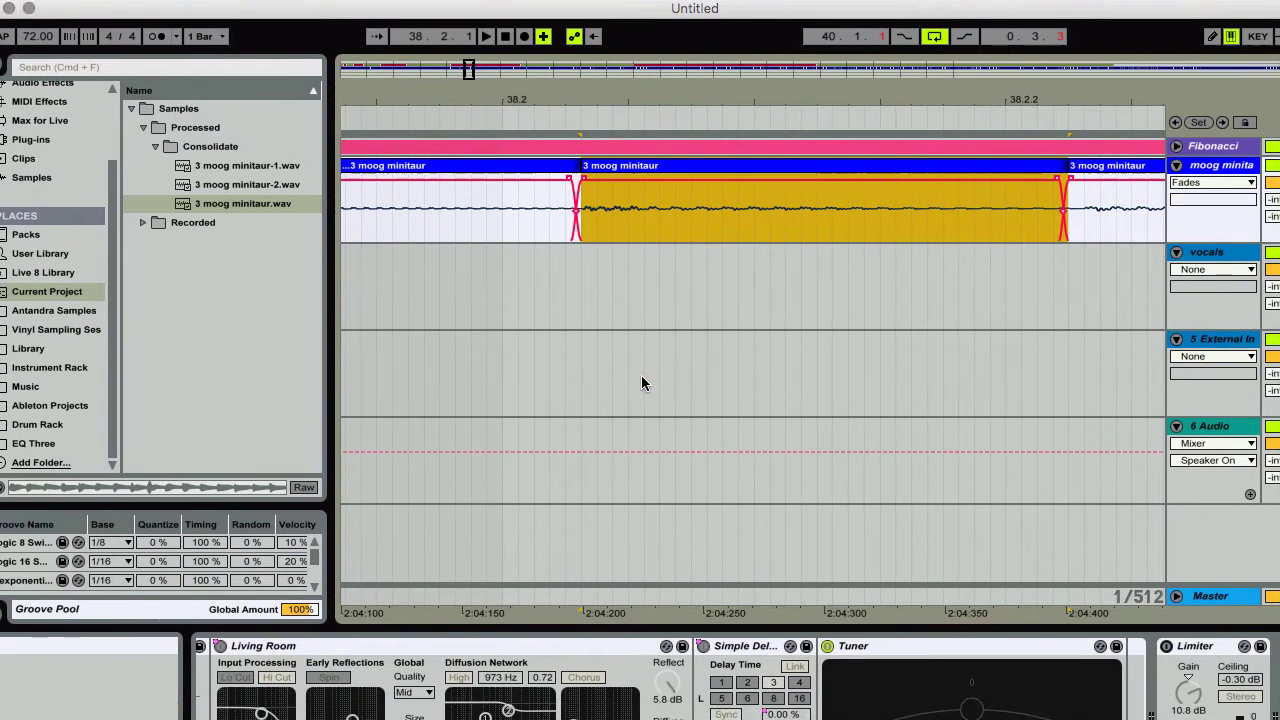
pyautogui.click(1066, 180)
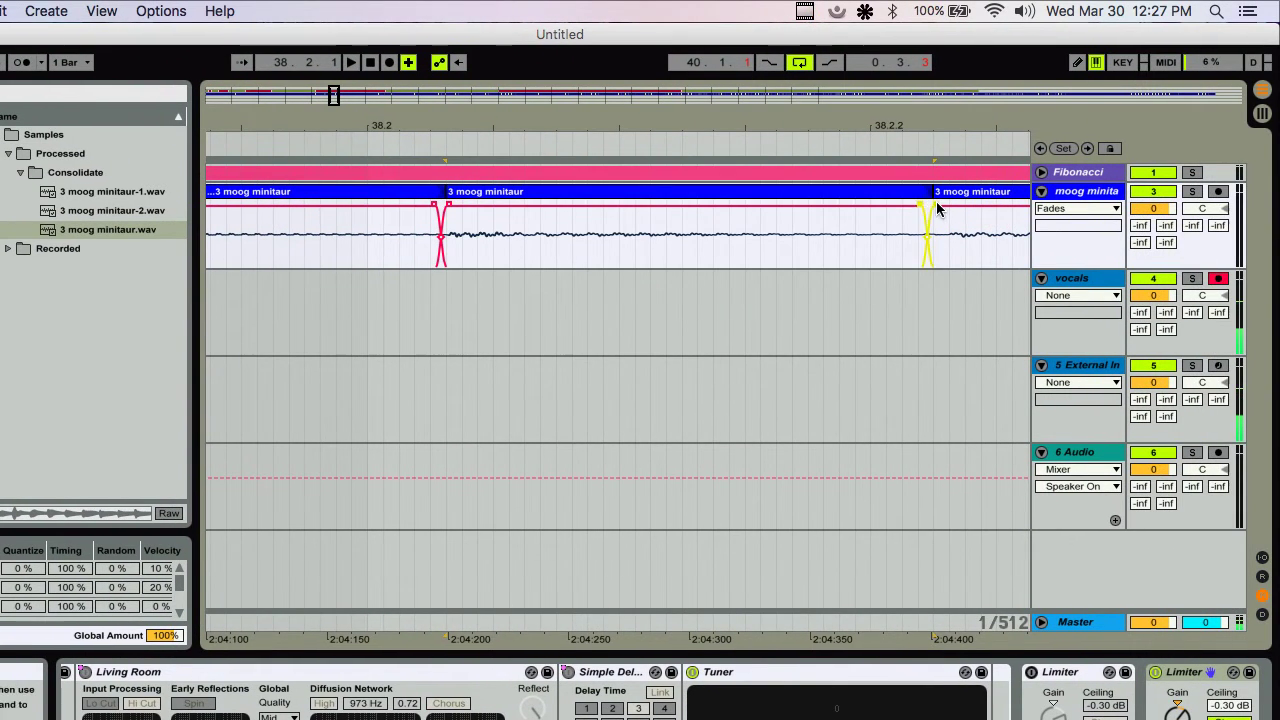
pyautogui.moveTo(937, 208); pyautogui.dragTo(750, 213)
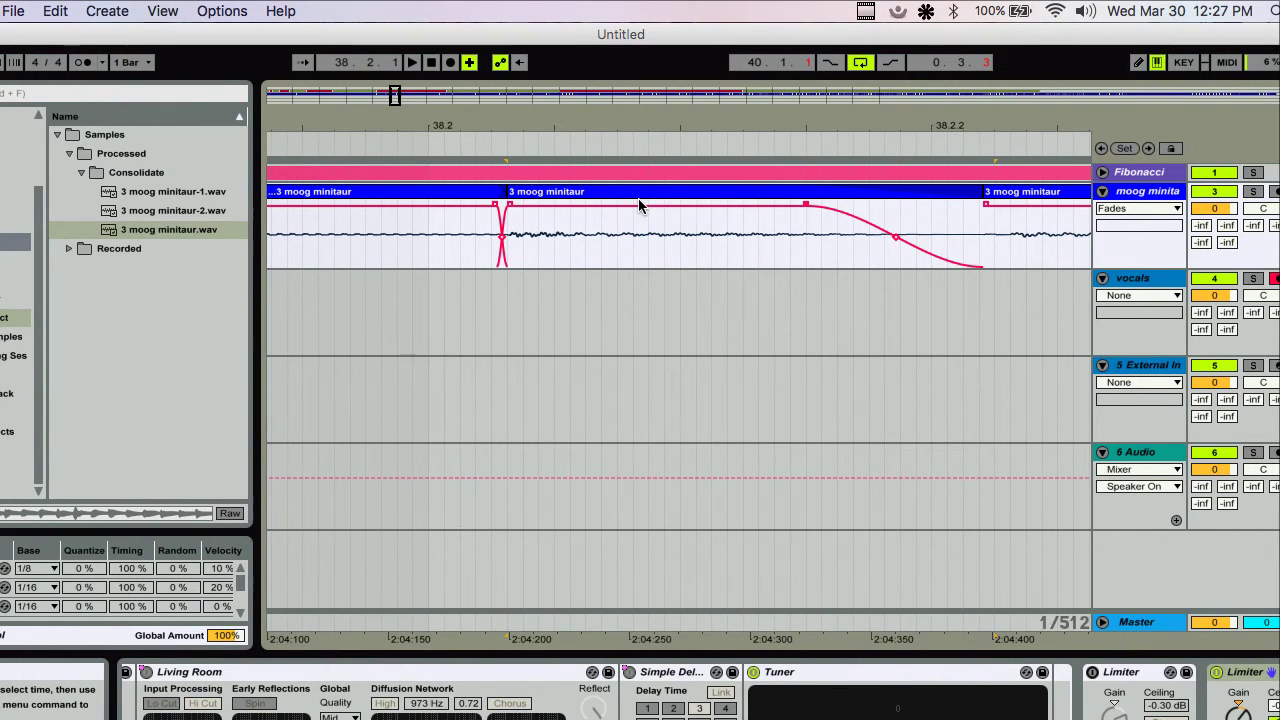
# Audition the faded slice, then consolidate it into the clip 3 moog minitaur-3.
pyautogui.click(556, 192)
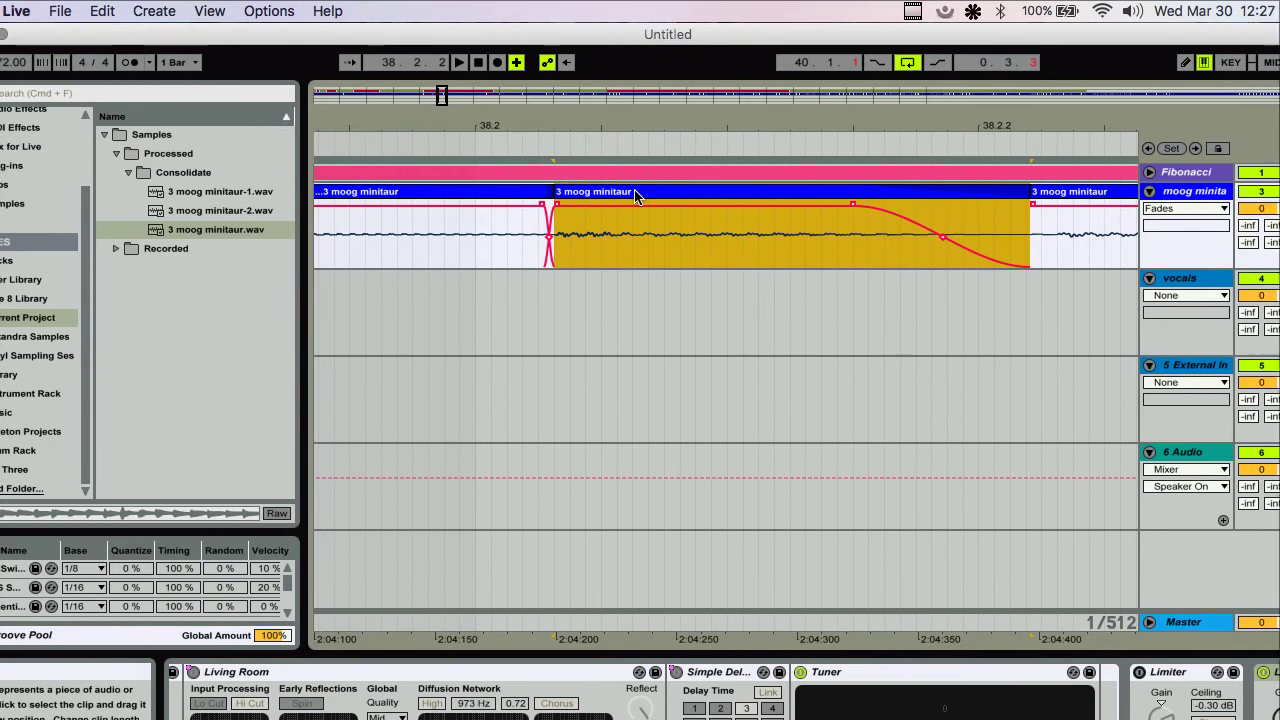
pyautogui.press('space')
pyautogui.press('space')
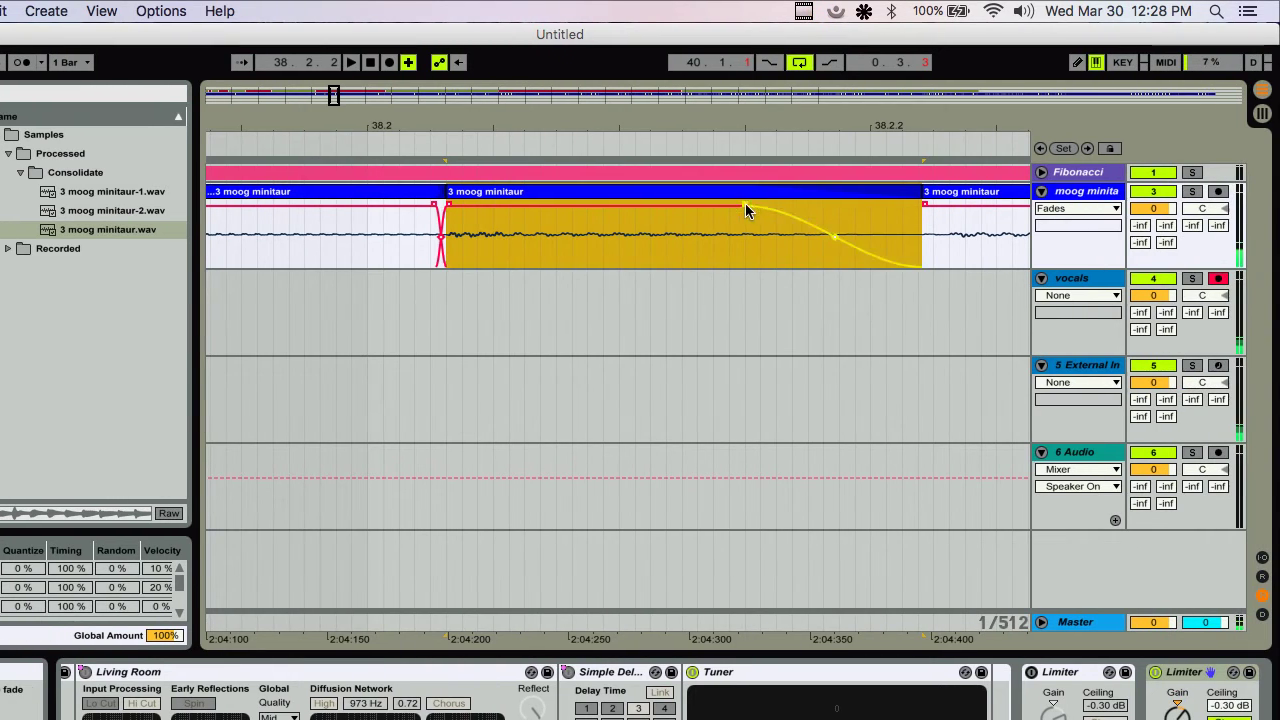
pyautogui.click(575, 232)
pyautogui.click(483, 192)
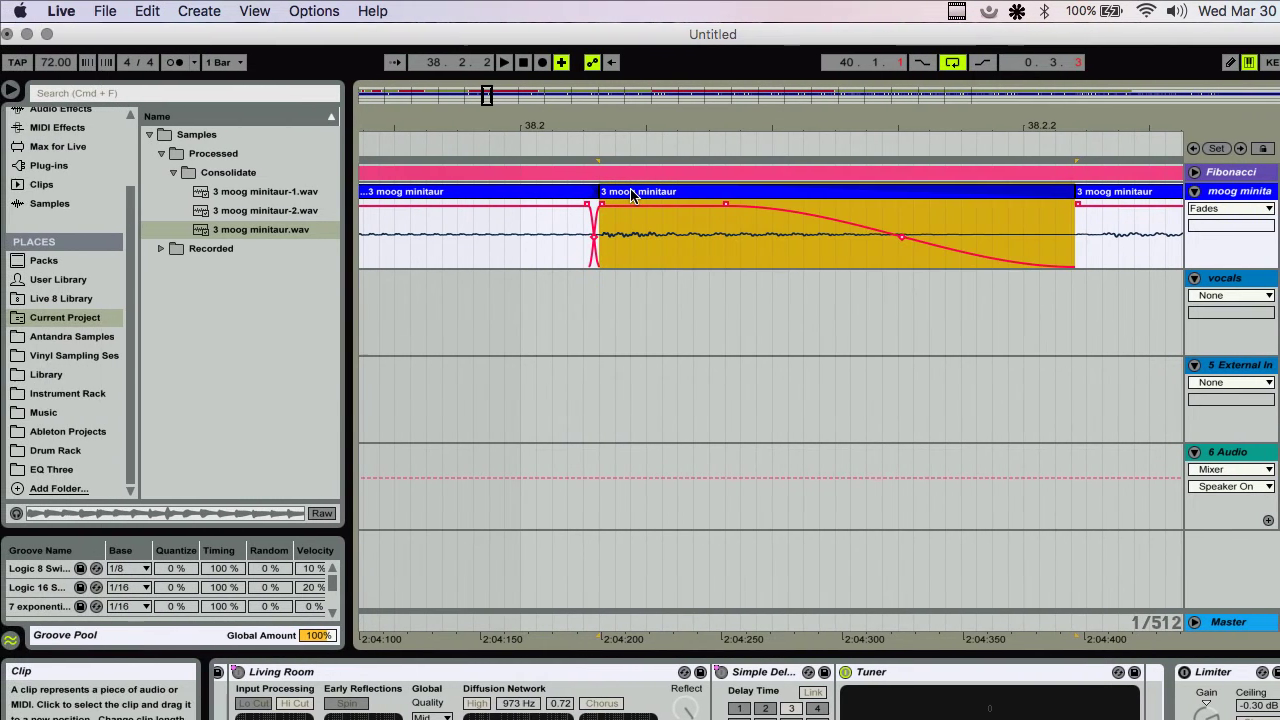
pyautogui.press('super+j')
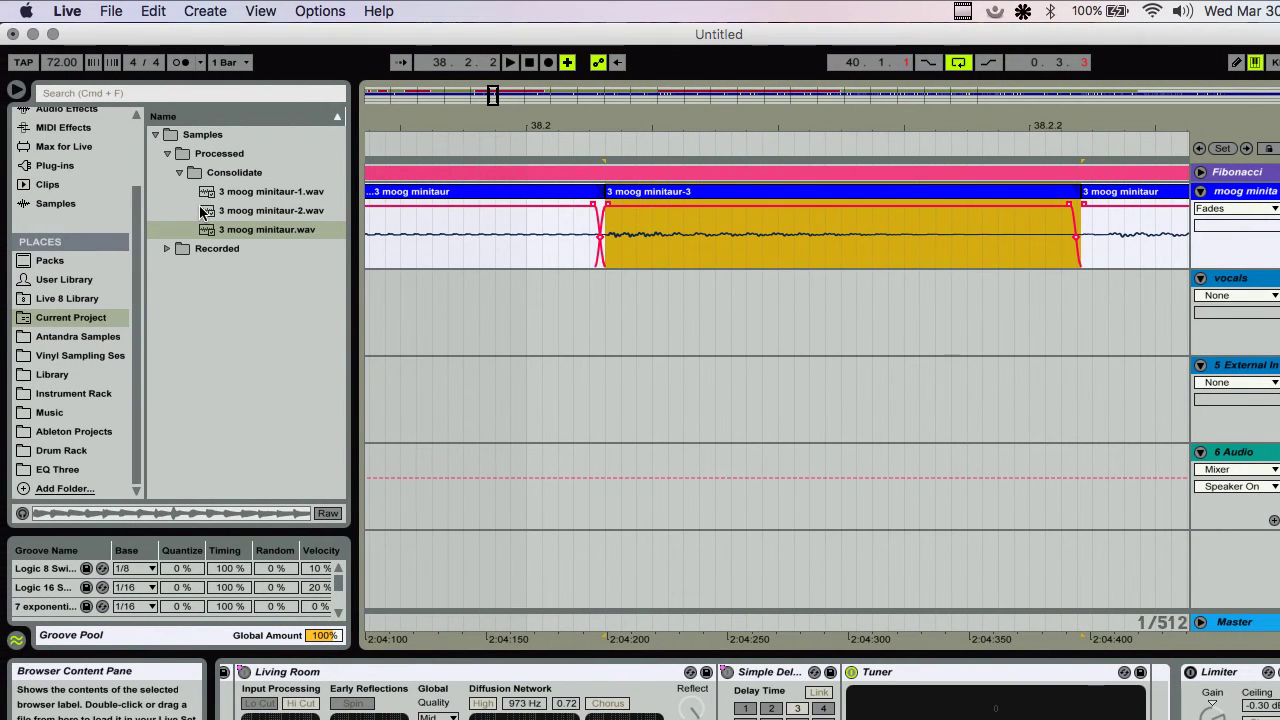
# Copy the three consolidated moog .wav files into the Antandra Samples Moog Minitaur folder.
pyautogui.click(228, 197)
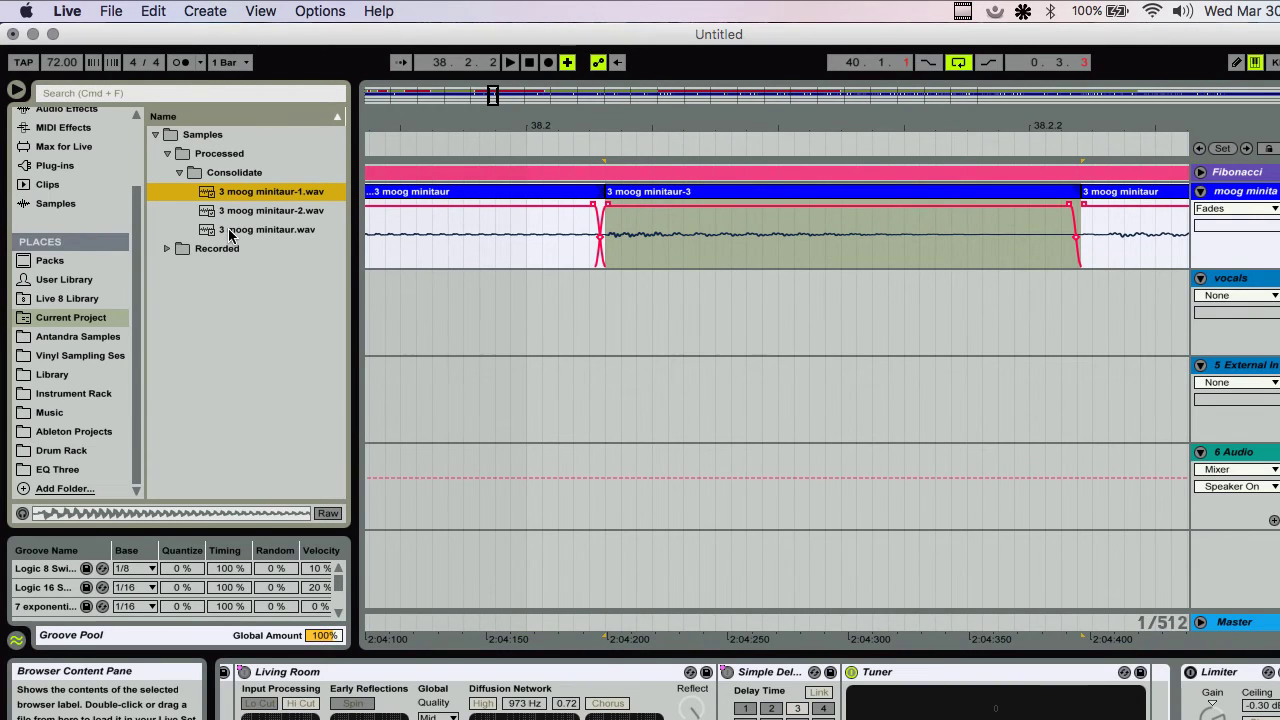
pyautogui.keyDown('shift'); pyautogui.click(229, 231); pyautogui.keyUp('shift')
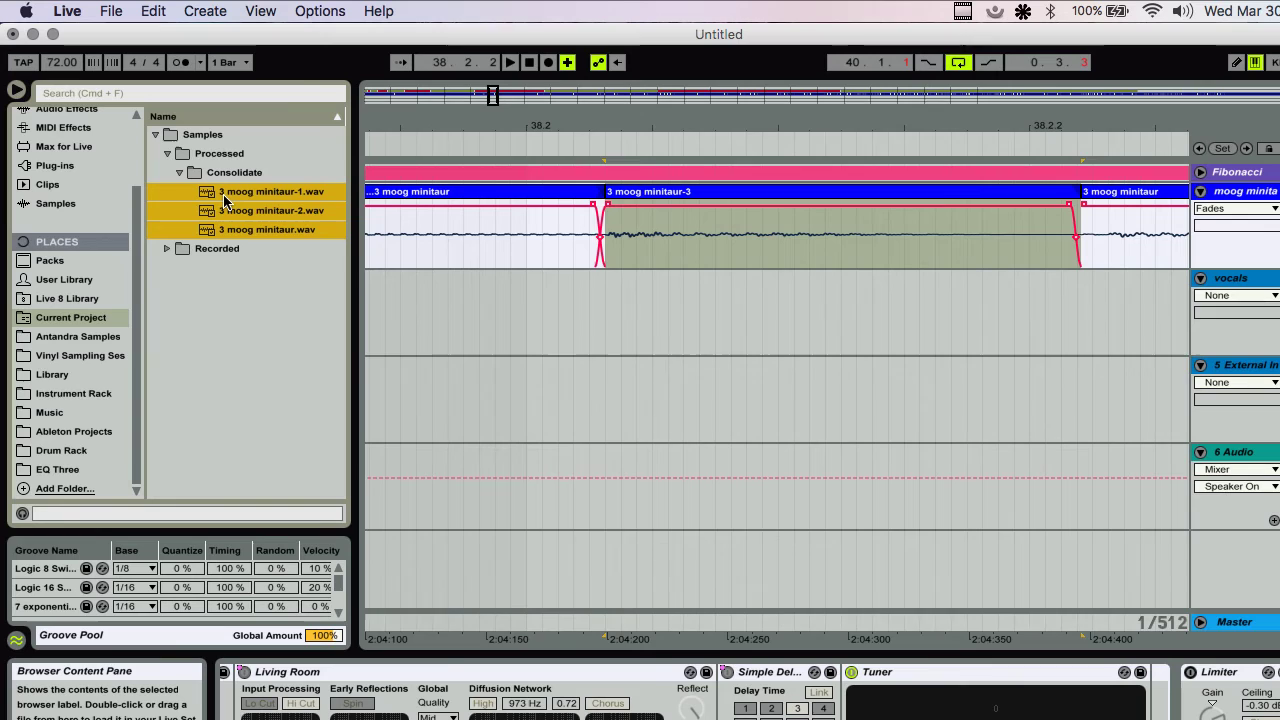
pyautogui.moveTo(225, 200)
pyautogui.mouseDown()
pyautogui.moveTo(68, 346)
pyautogui.moveTo(200, 270)
pyautogui.moveTo(196, 193)
pyautogui.mouseUp()
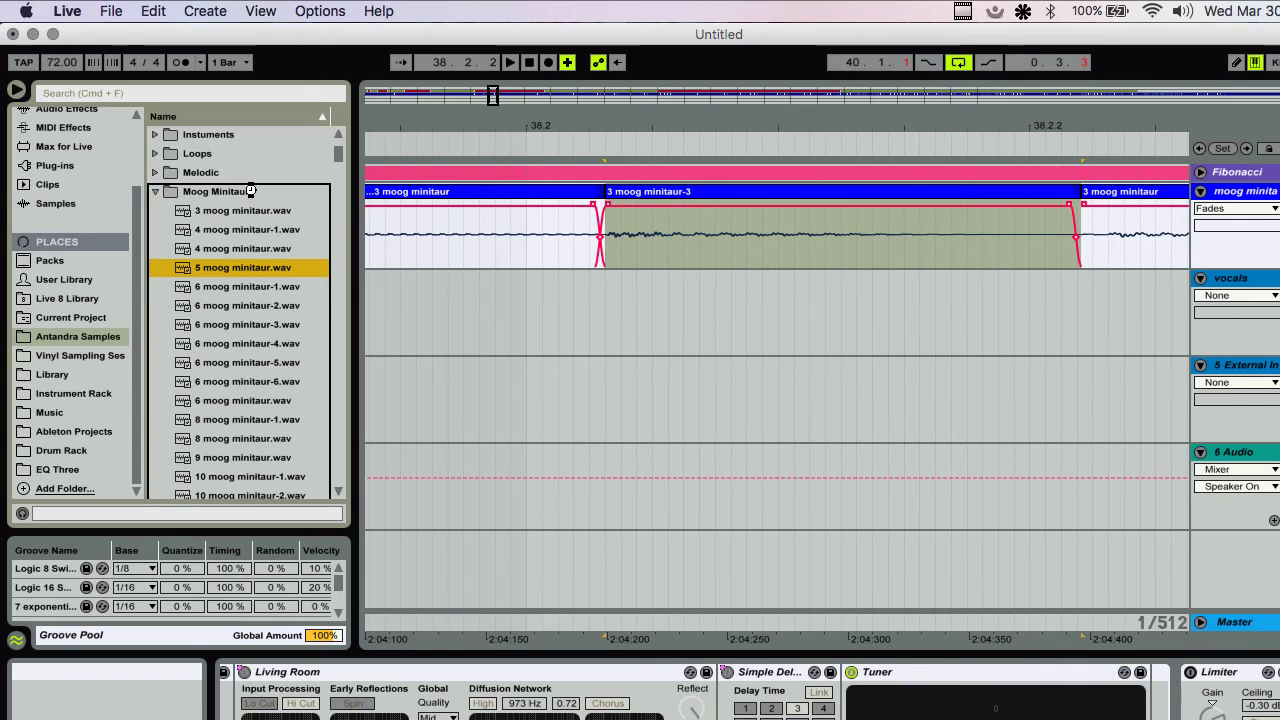